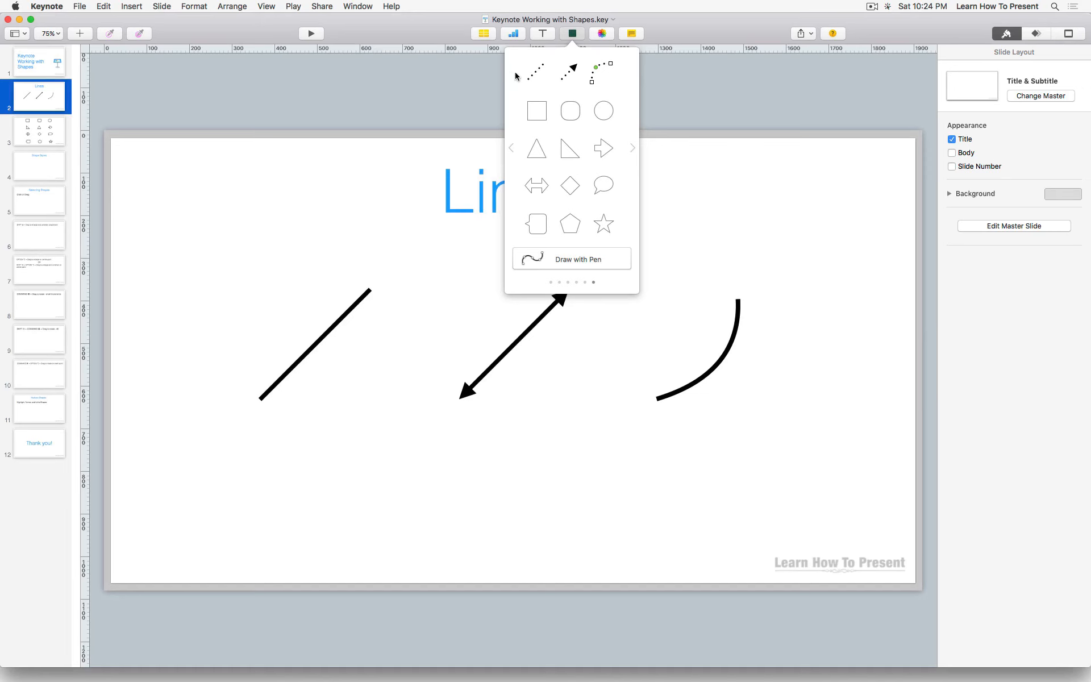
# Look over the straight line and the double-headed arrow on the Lines slide, including the endpoint styles available for the arrow.
pyautogui.click(436, 33)
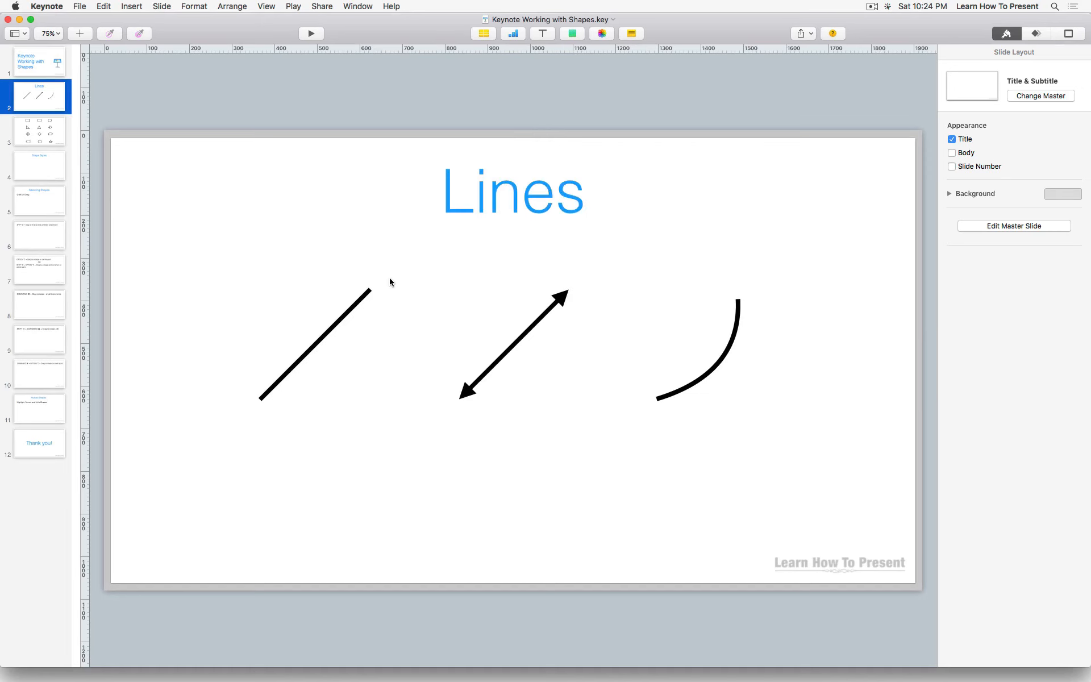
pyautogui.click(356, 307)
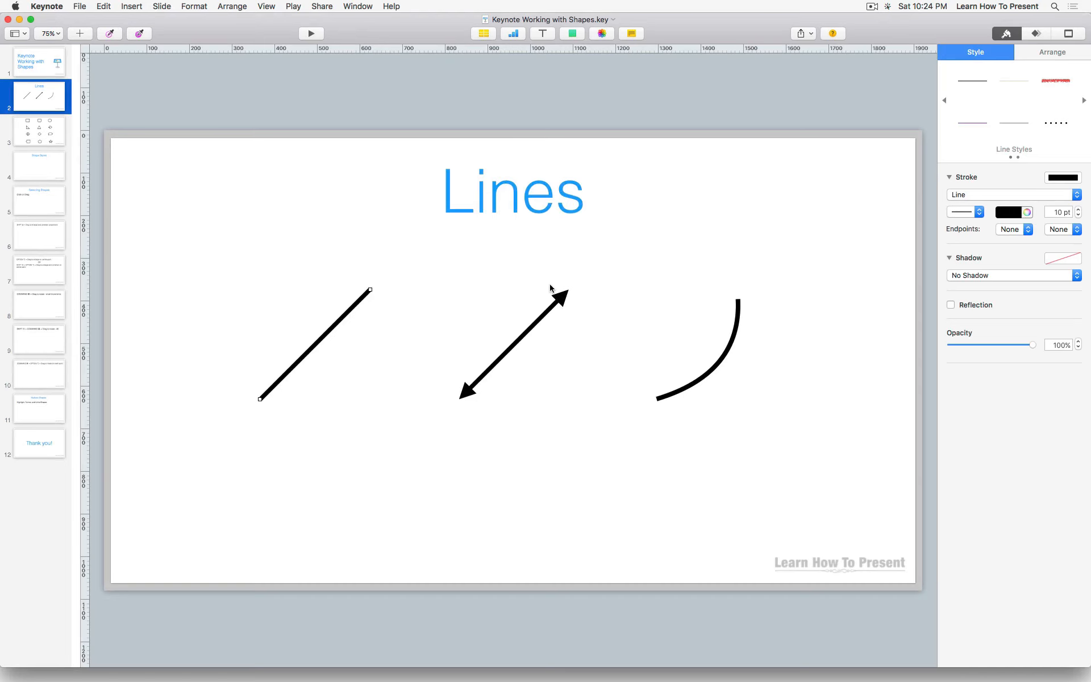
pyautogui.click(561, 300)
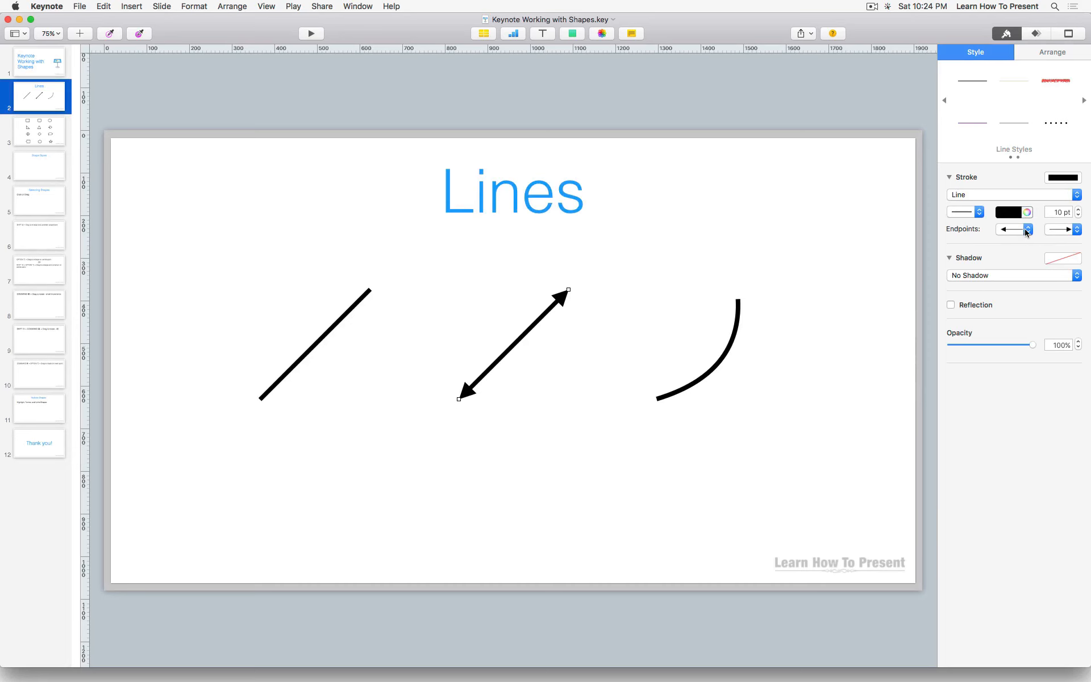
pyautogui.click(1026, 231)
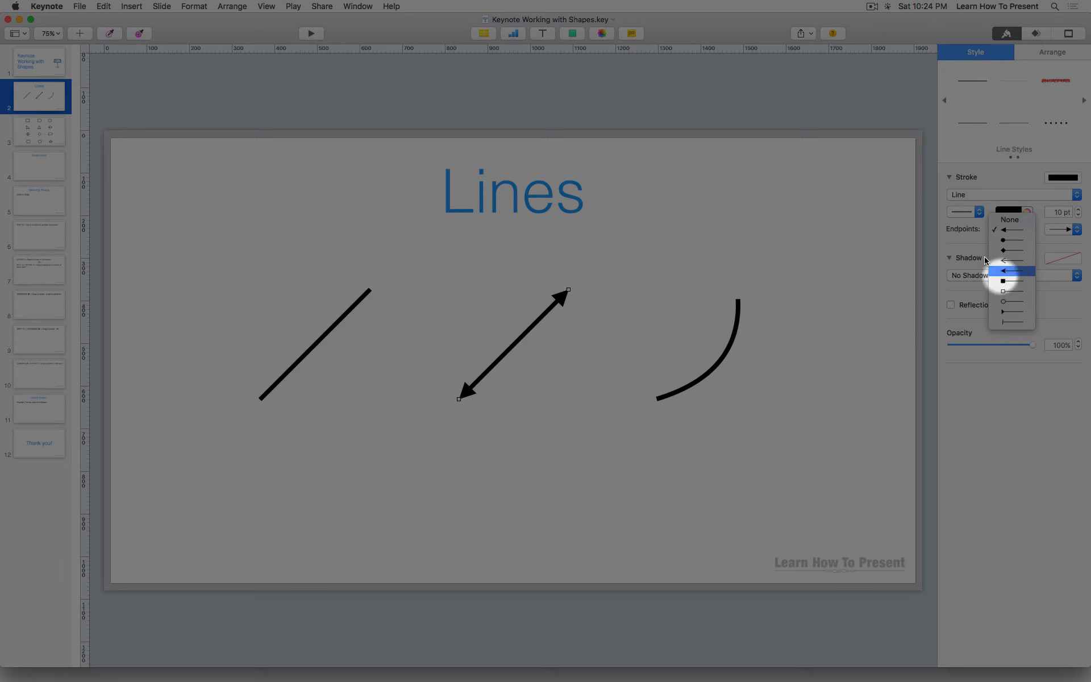
pyautogui.click(823, 152)
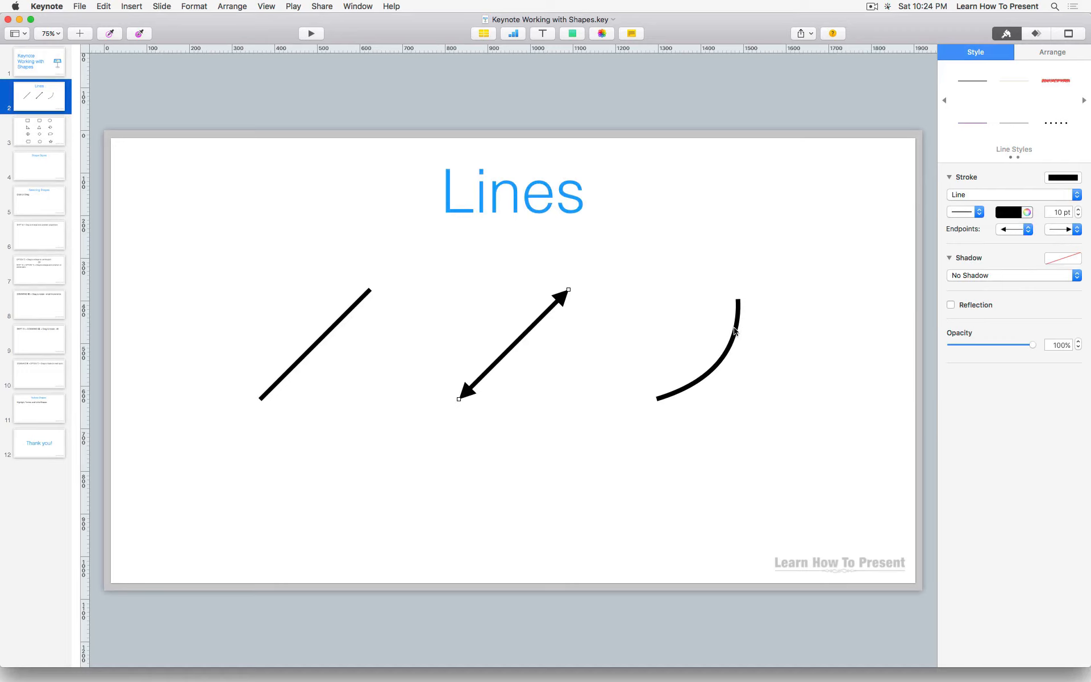
# Reshape the curved line on the Lines slide by moving its middle control point slightly.
pyautogui.click(735, 331)
pyautogui.click(655, 398)
pyautogui.moveTo(719, 362)
pyautogui.mouseDown()
pyautogui.moveTo(773, 379)
pyautogui.moveTo(670, 303)
pyautogui.moveTo(727, 202)
pyautogui.moveTo(659, 377)
pyautogui.moveTo(667, 287)
pyautogui.moveTo(748, 390)
pyautogui.moveTo(698, 343)
pyautogui.moveTo(732, 361)
pyautogui.moveTo(718, 359)
pyautogui.mouseUp()
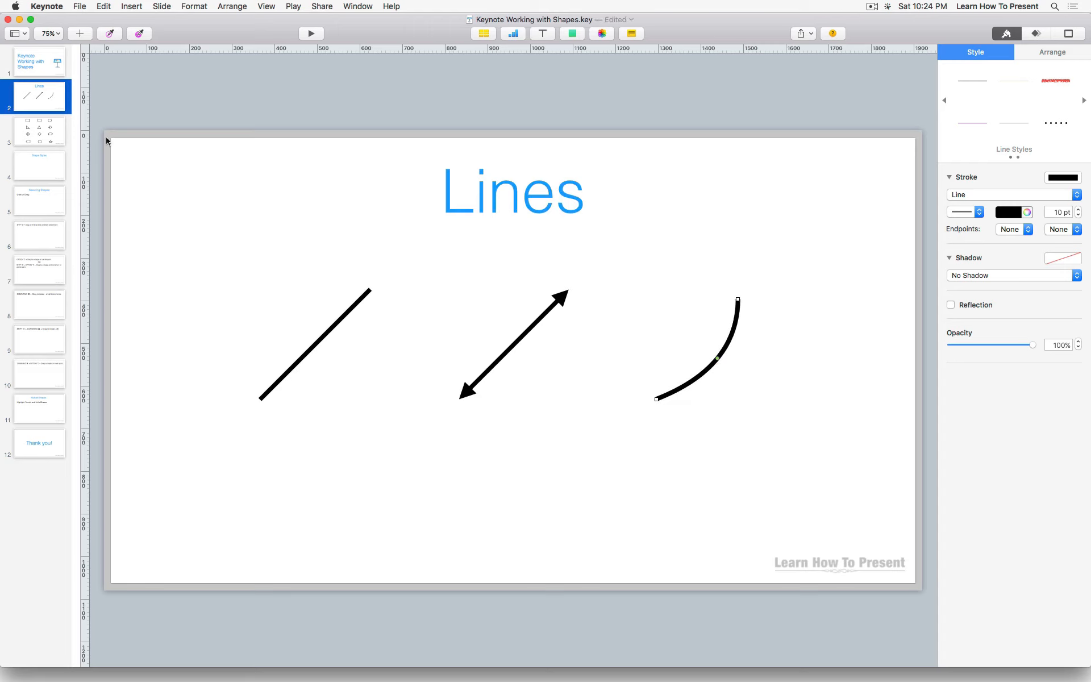
# Go past the shape overview to the Shape Styles slide and insert a square on it.
pyautogui.click(57, 134)
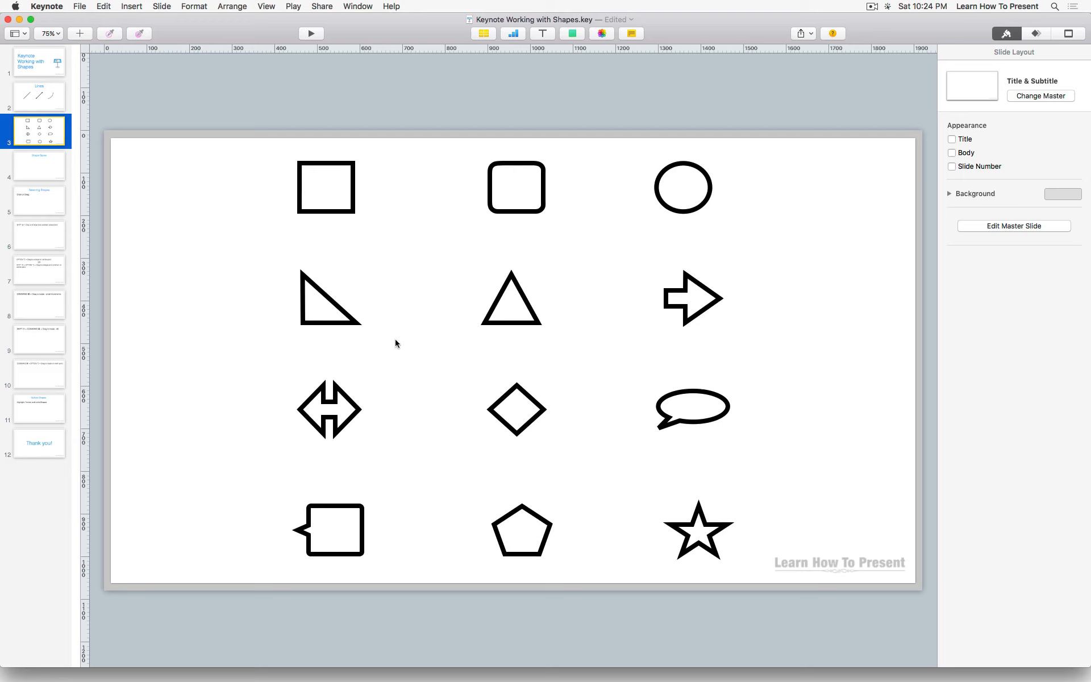
pyautogui.press('Down')
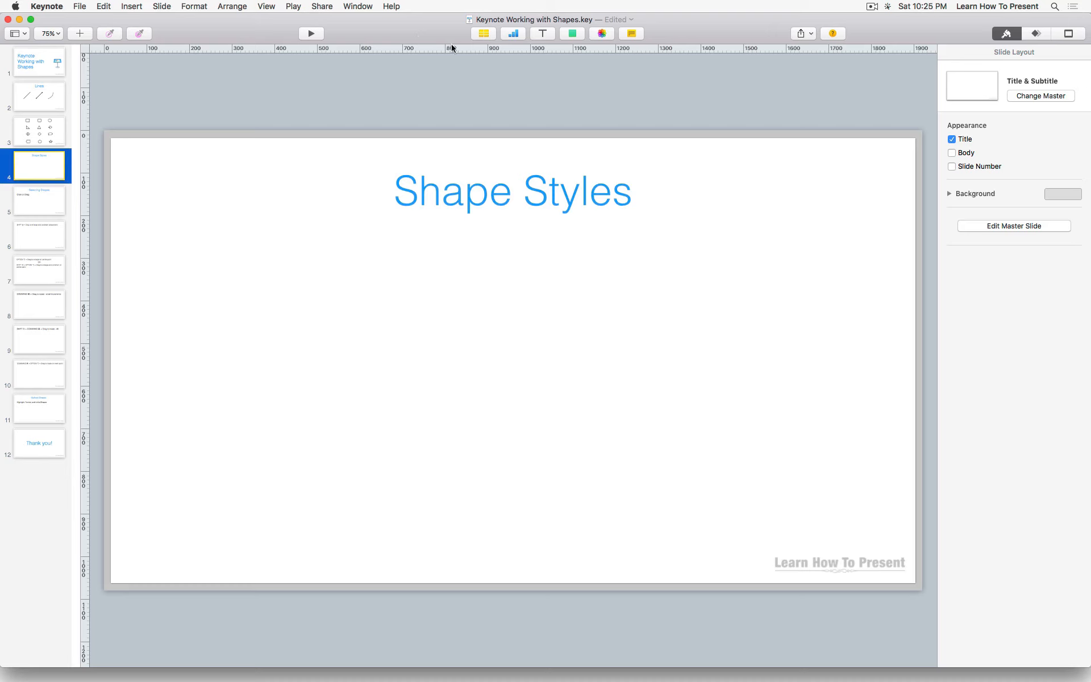
pyautogui.click(572, 34)
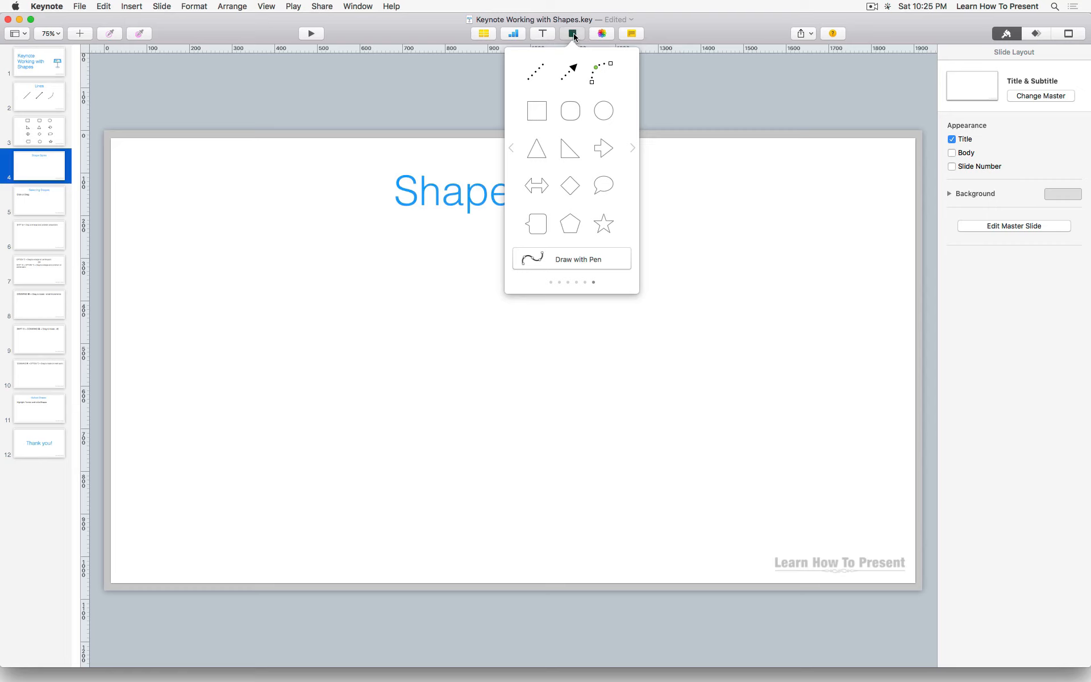
pyautogui.click(537, 110)
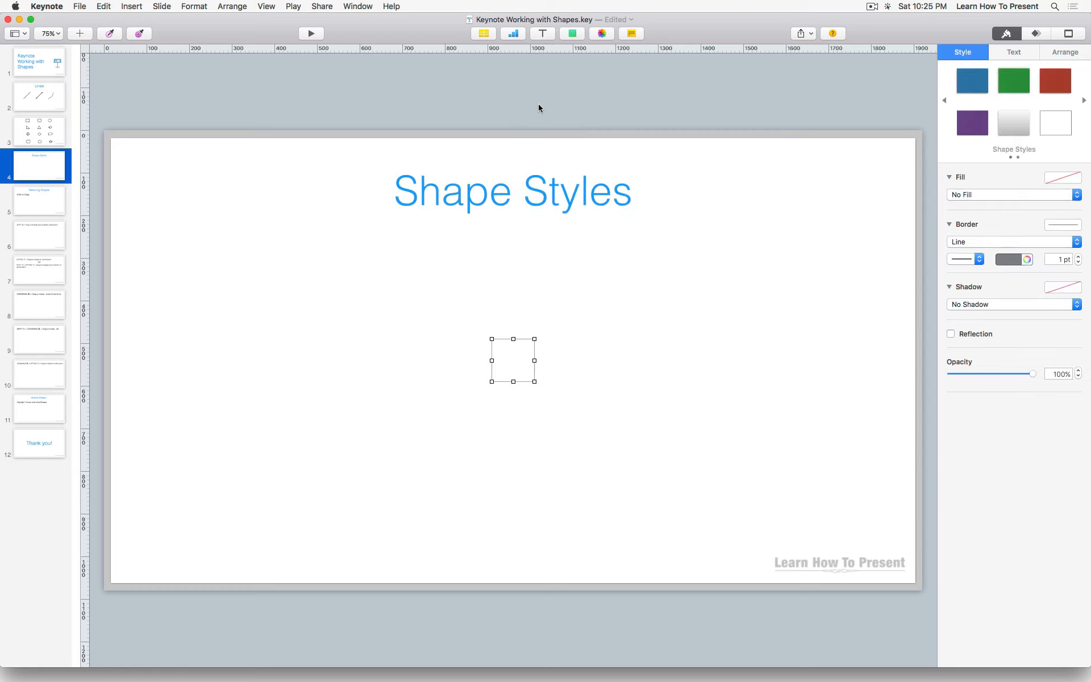
# Deselect the square and reselect it, both by its outline and with a selection marquee around it.
pyautogui.click(555, 340)
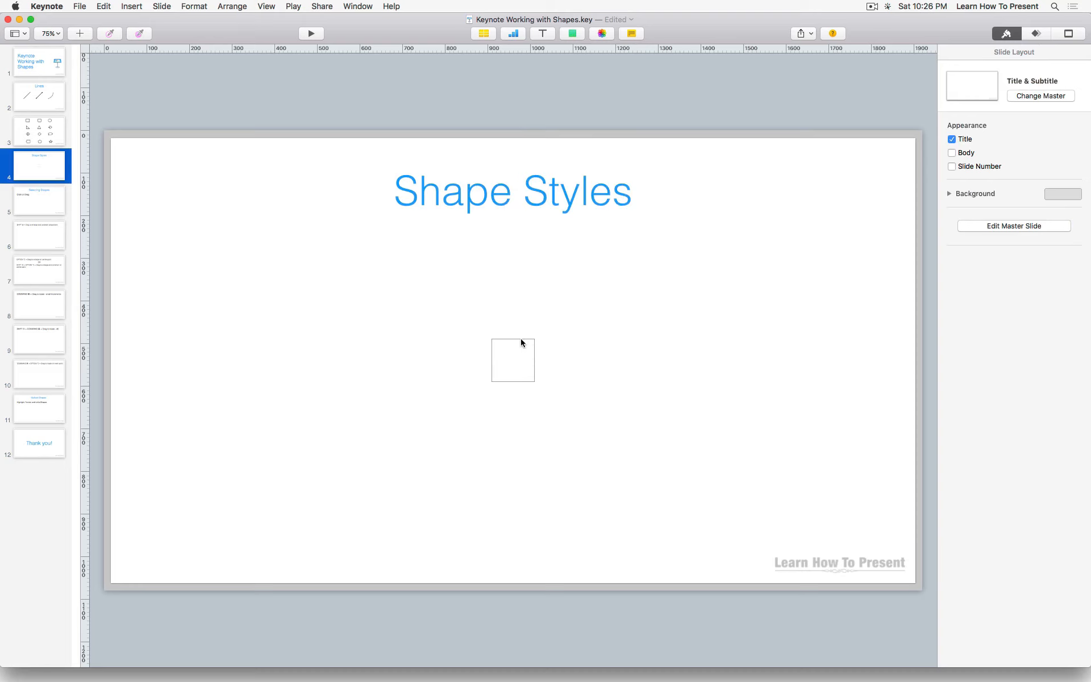
pyautogui.click(520, 342)
pyautogui.click(550, 343)
pyautogui.click(504, 340)
pyautogui.moveTo(427, 304); pyautogui.dragTo(596, 428)
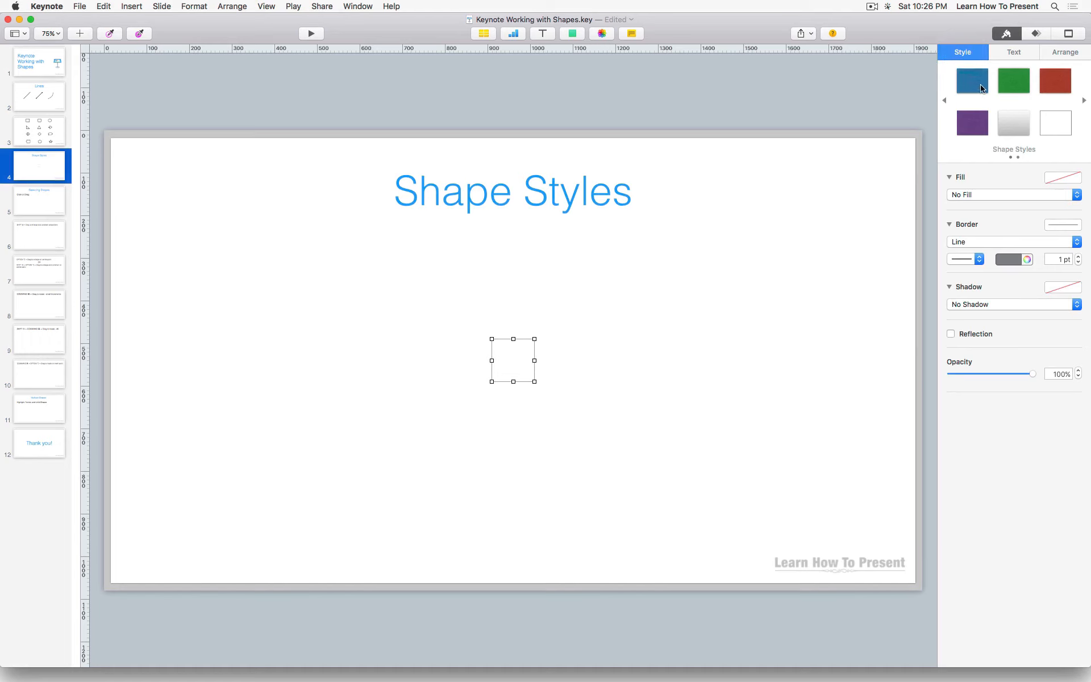
# Try the blue, green, red and purple shape styles on the square and return it to the white outlined style.
pyautogui.click(982, 88)
pyautogui.click(973, 134)
pyautogui.click(1022, 91)
pyautogui.click(1054, 84)
pyautogui.click(974, 129)
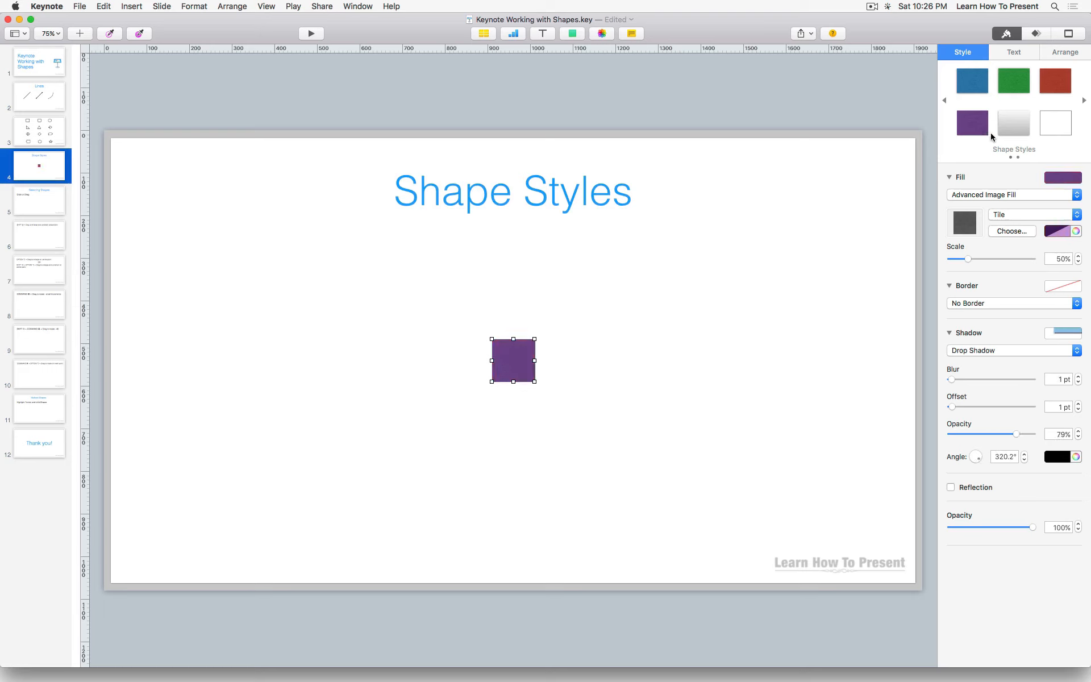
pyautogui.click(1049, 123)
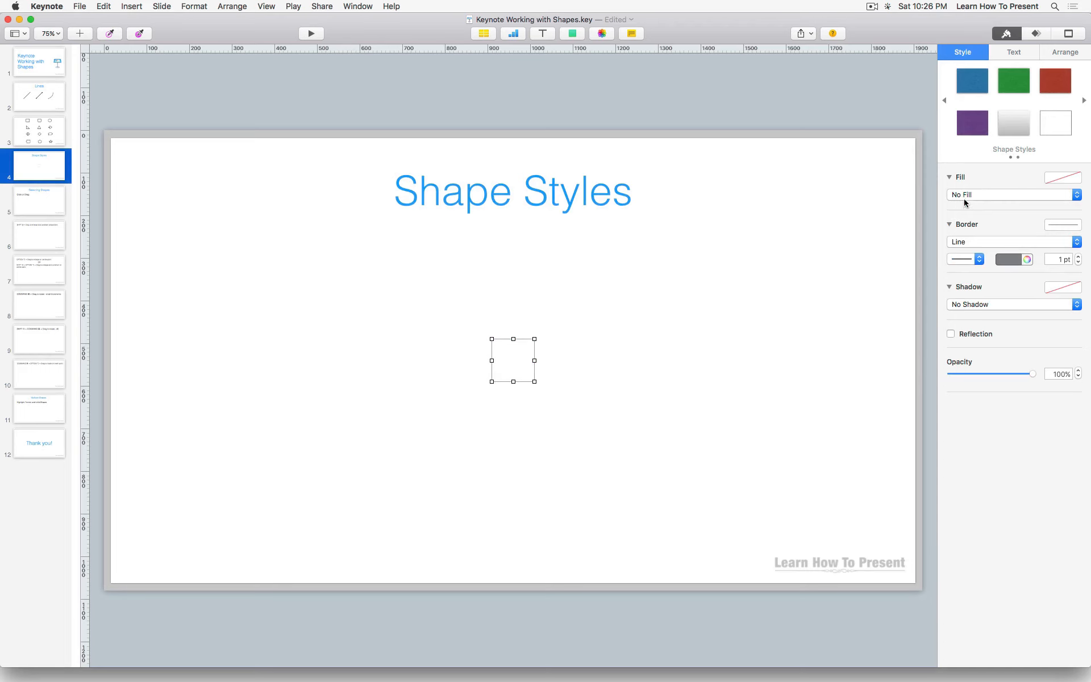
# Try a dark red Color Fill on the square, view the colour wheel, and reset the fill to No Fill.
pyautogui.click(961, 196)
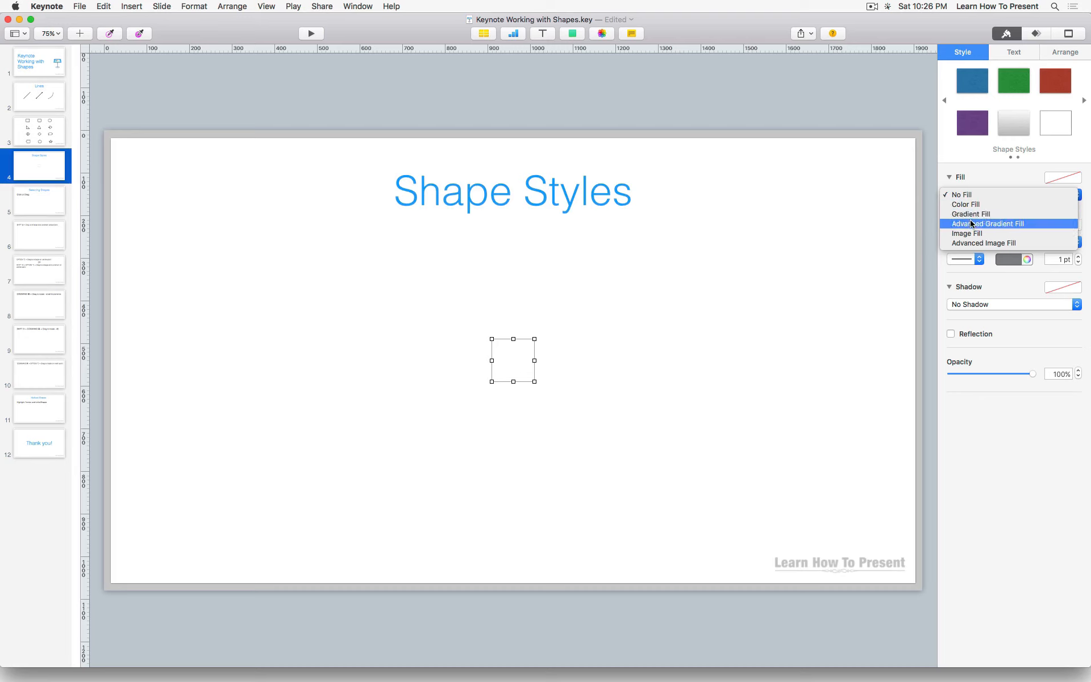
pyautogui.click(968, 204)
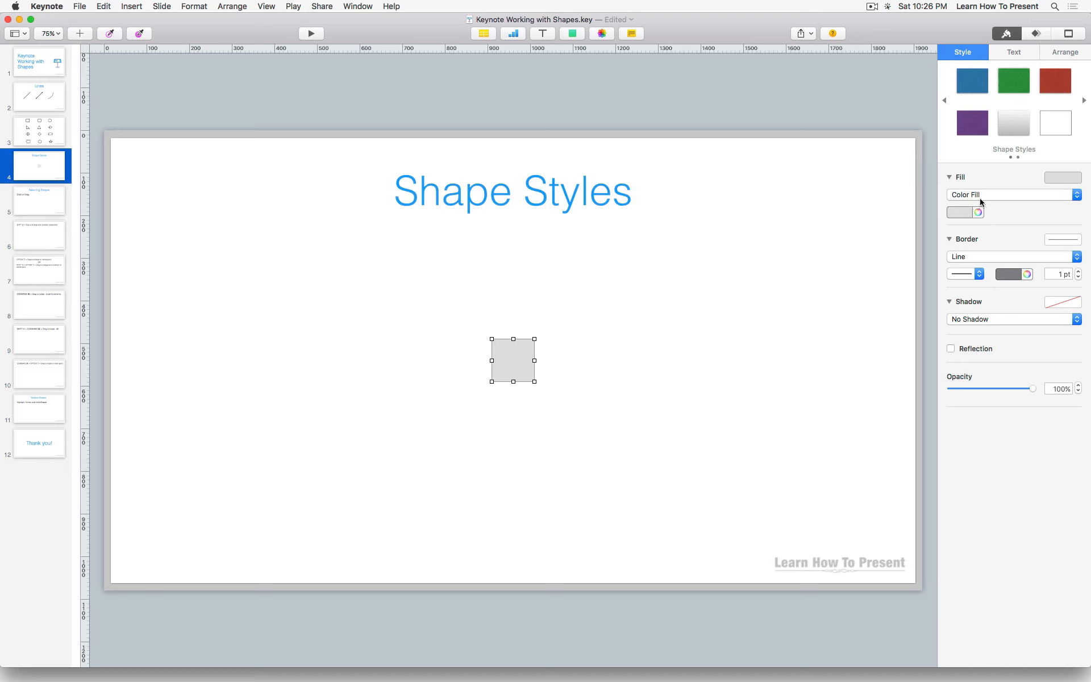
pyautogui.click(967, 211)
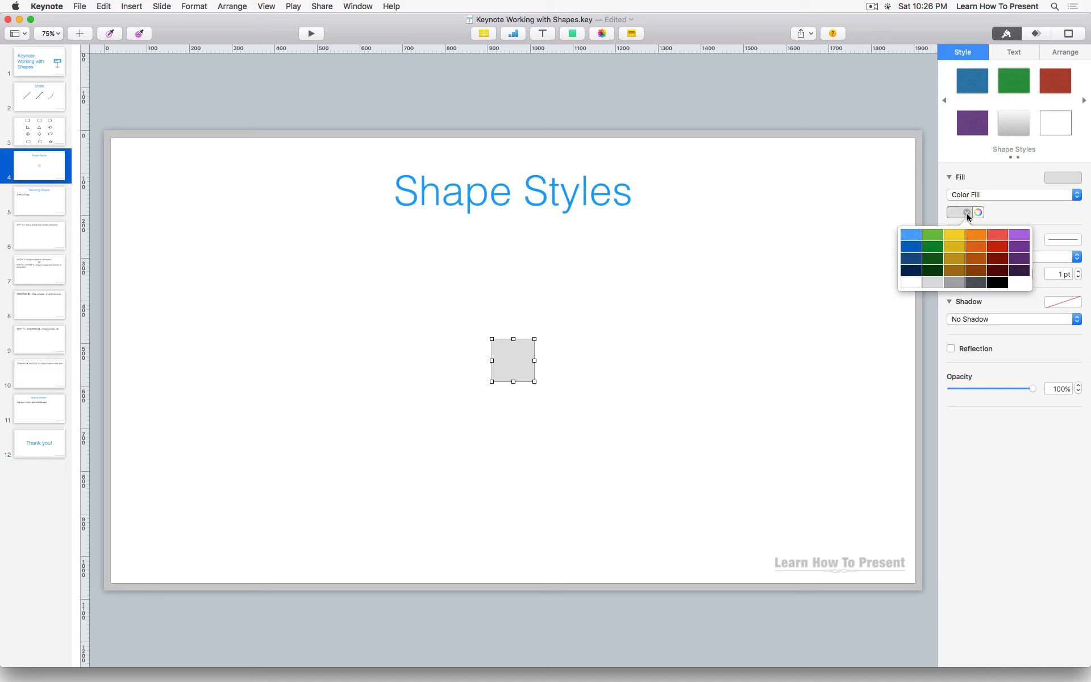
pyautogui.click(992, 249)
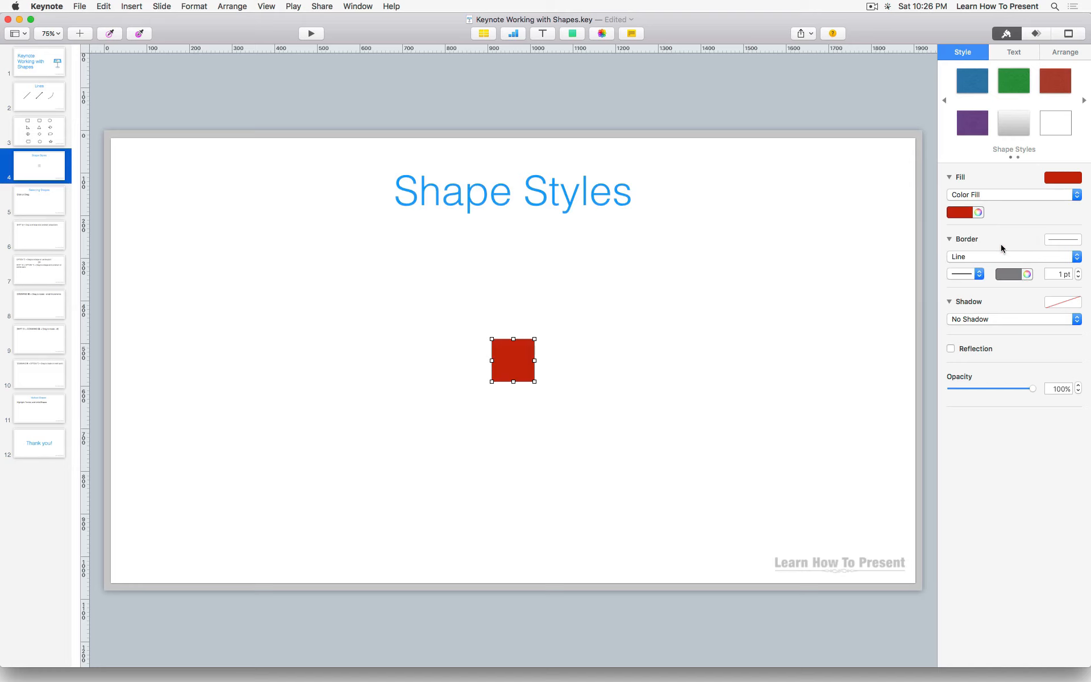
pyautogui.click(979, 212)
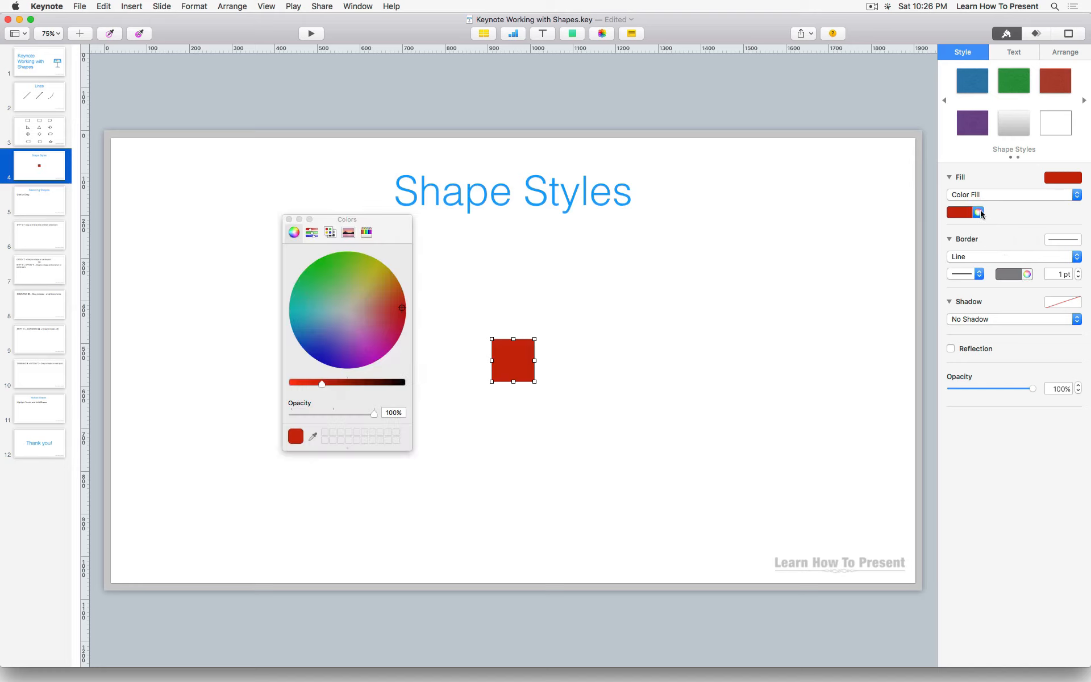
pyautogui.click(289, 220)
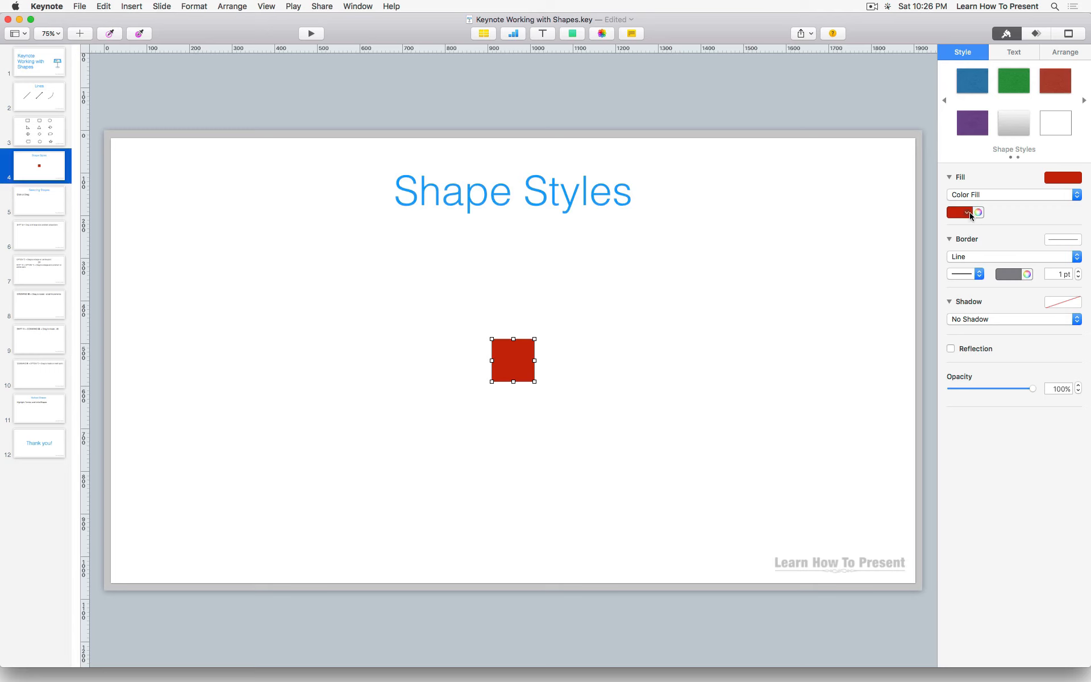
pyautogui.click(972, 196)
pyautogui.click(962, 188)
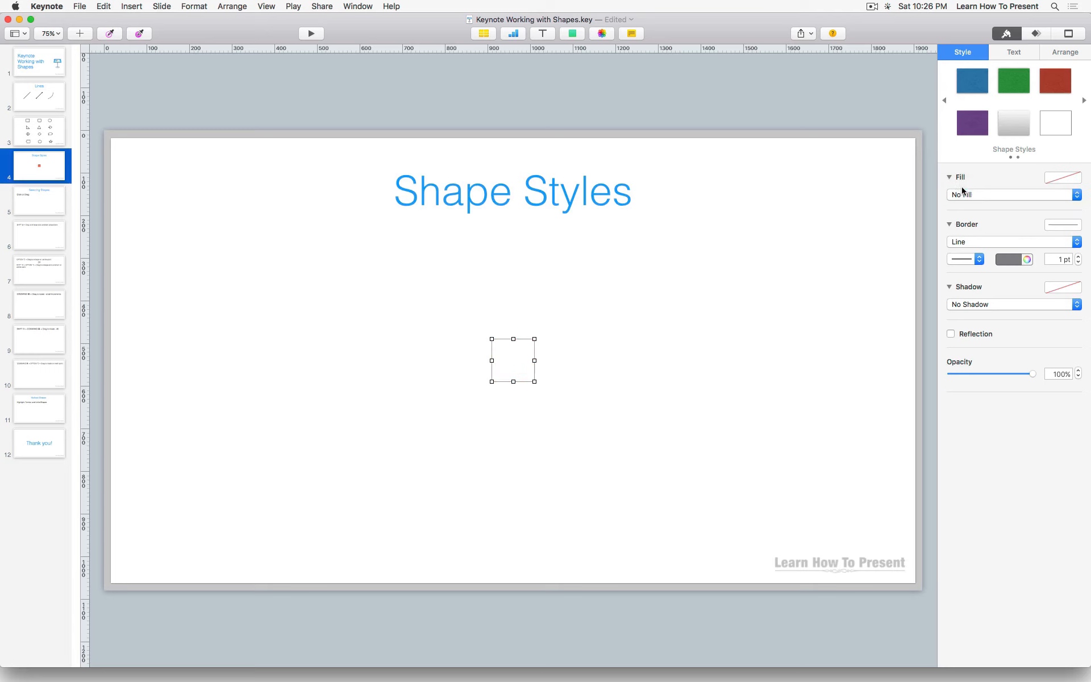
# Keep the square's border as a solid Line and set the border colour to blue.
pyautogui.click(960, 242)
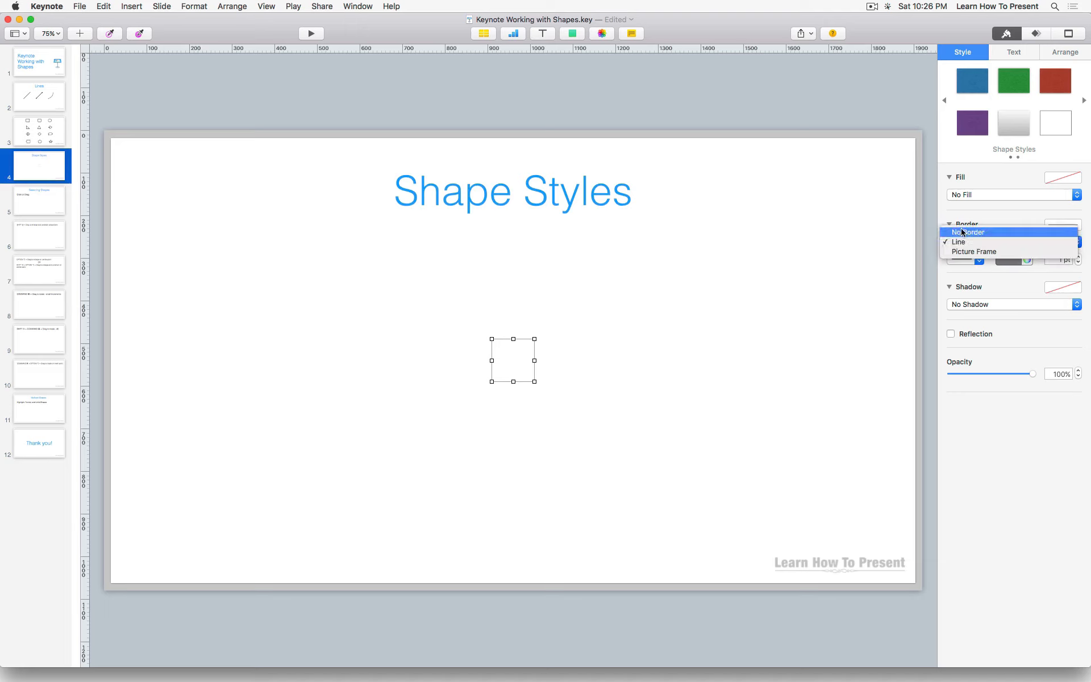
pyautogui.click(962, 242)
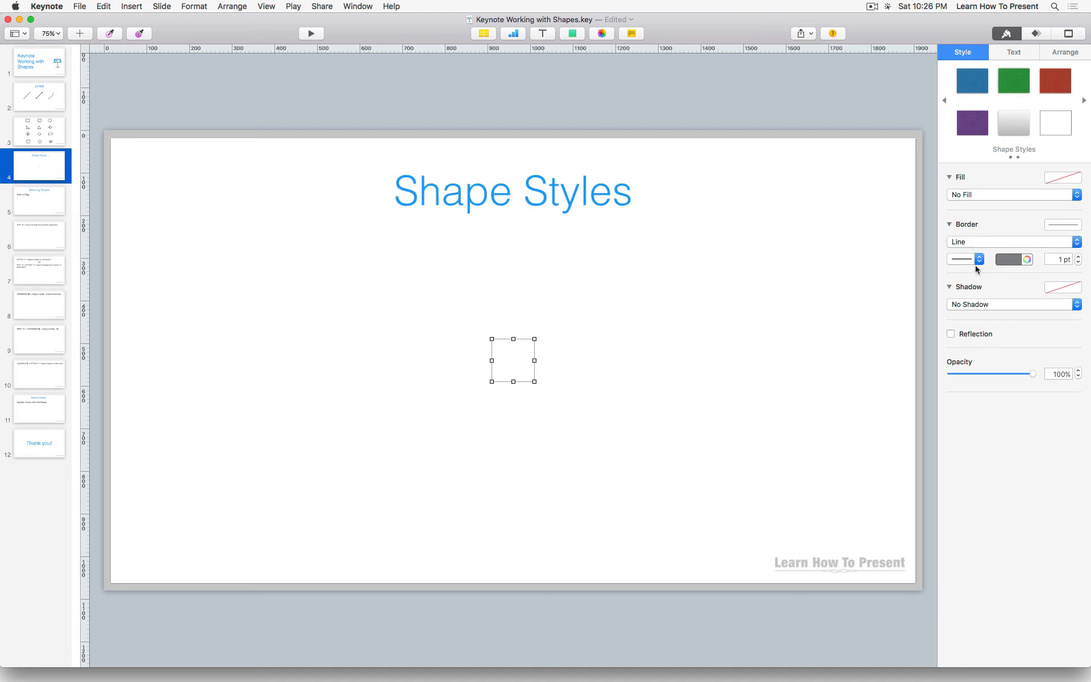
pyautogui.click(970, 260)
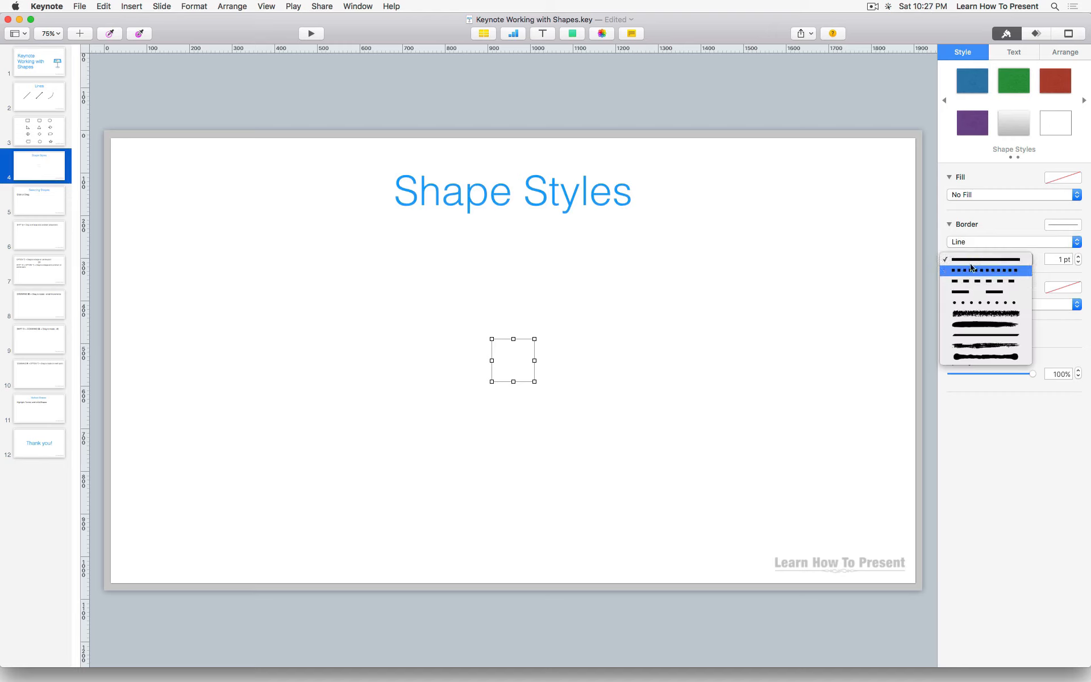
pyautogui.click(973, 243)
pyautogui.click(1015, 259)
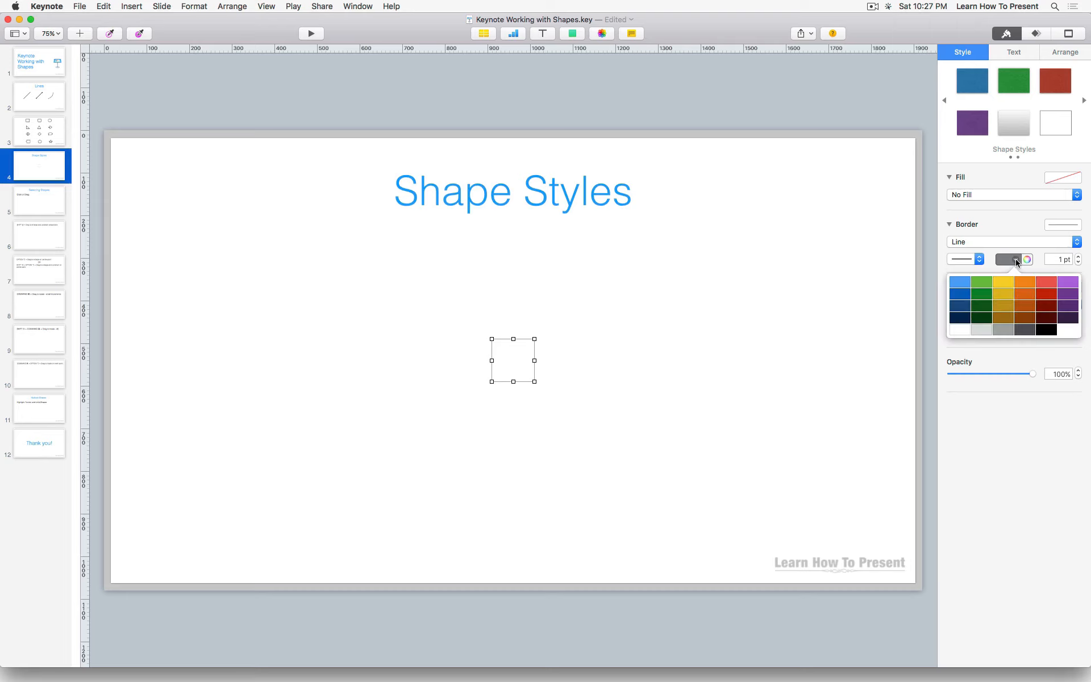
pyautogui.click(962, 294)
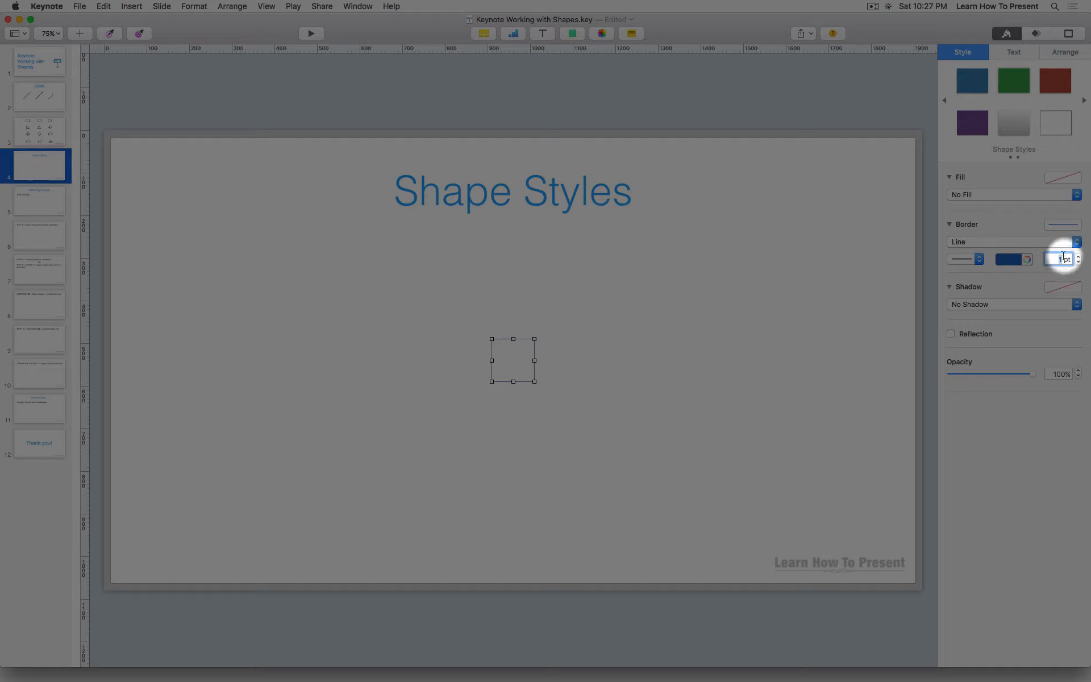
# Increase the square's border width, try 50 pt, and set it to 5 pt.
pyautogui.click(1059, 260)
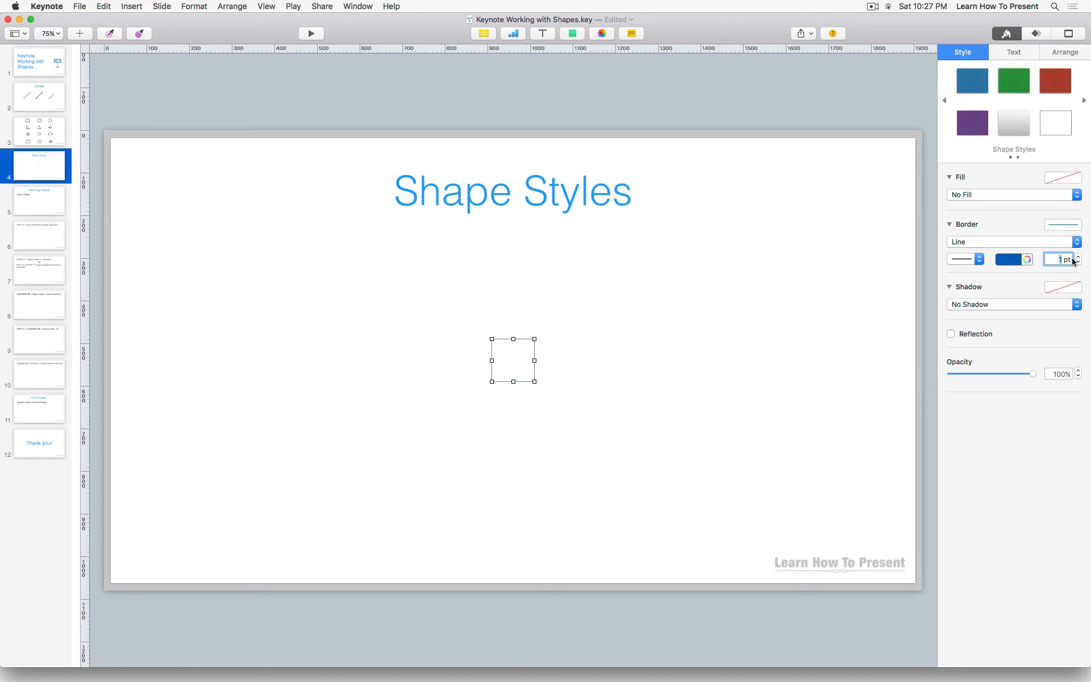
pyautogui.click(1078, 257)
pyautogui.click(1078, 257)
pyautogui.click(1078, 257)
pyautogui.click(1079, 257)
pyautogui.click(1078, 257)
pyautogui.click(1078, 257)
pyautogui.write('50')
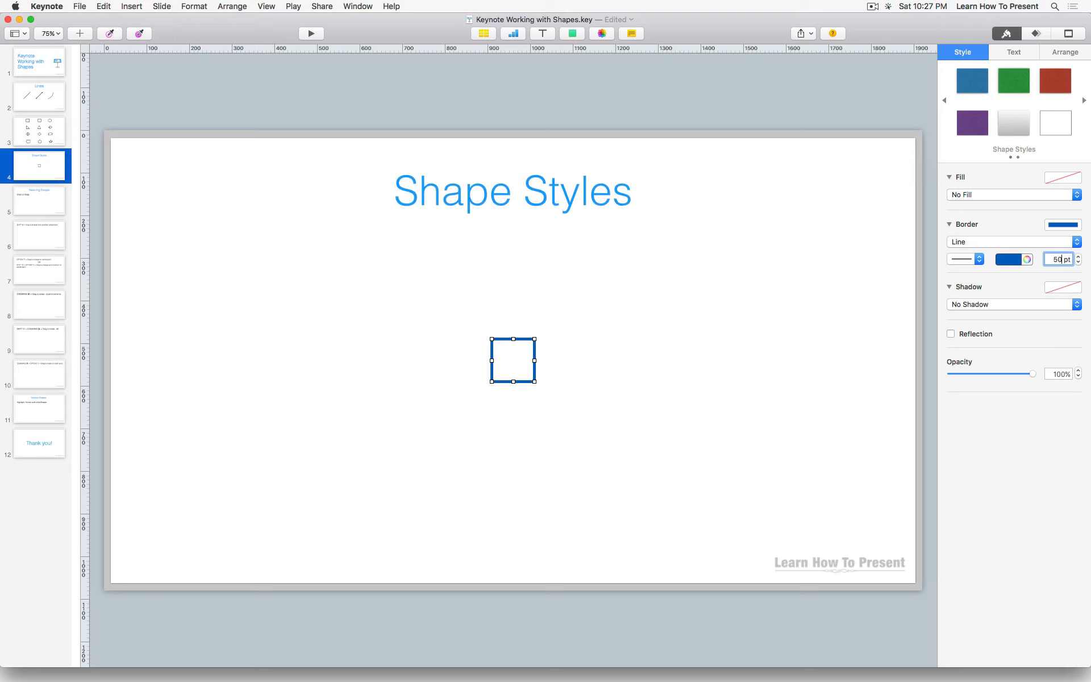
pyautogui.press('Return')
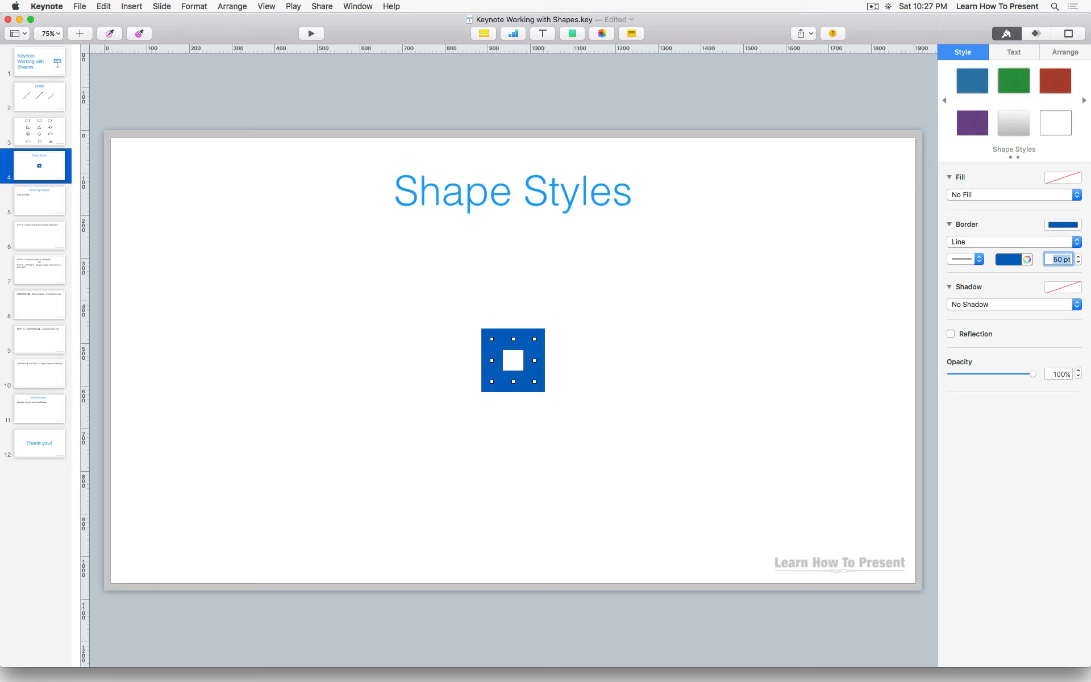
pyautogui.write('5')
pyautogui.press('Return')
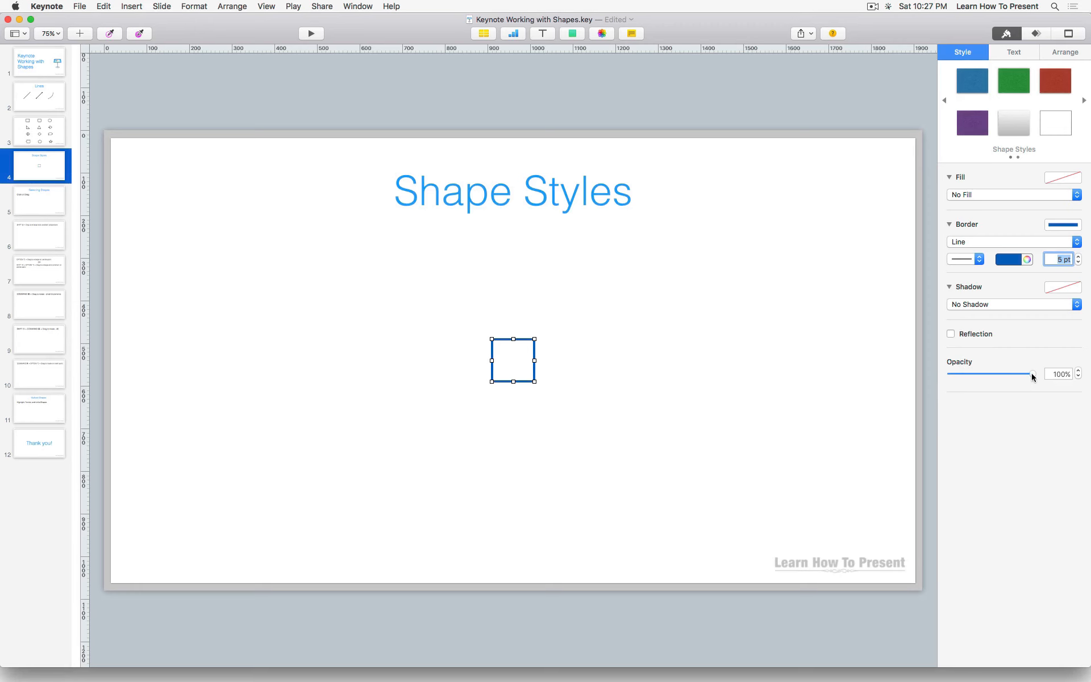
# Try a much lower opacity on the square and restore it to full opacity.
pyautogui.moveTo(1031, 373); pyautogui.dragTo(952, 374)
pyautogui.moveTo(952, 374); pyautogui.dragTo(1033, 373)
pyautogui.click(1078, 376)
pyautogui.click(1060, 374)
pyautogui.write('1000')
pyautogui.press('Return')
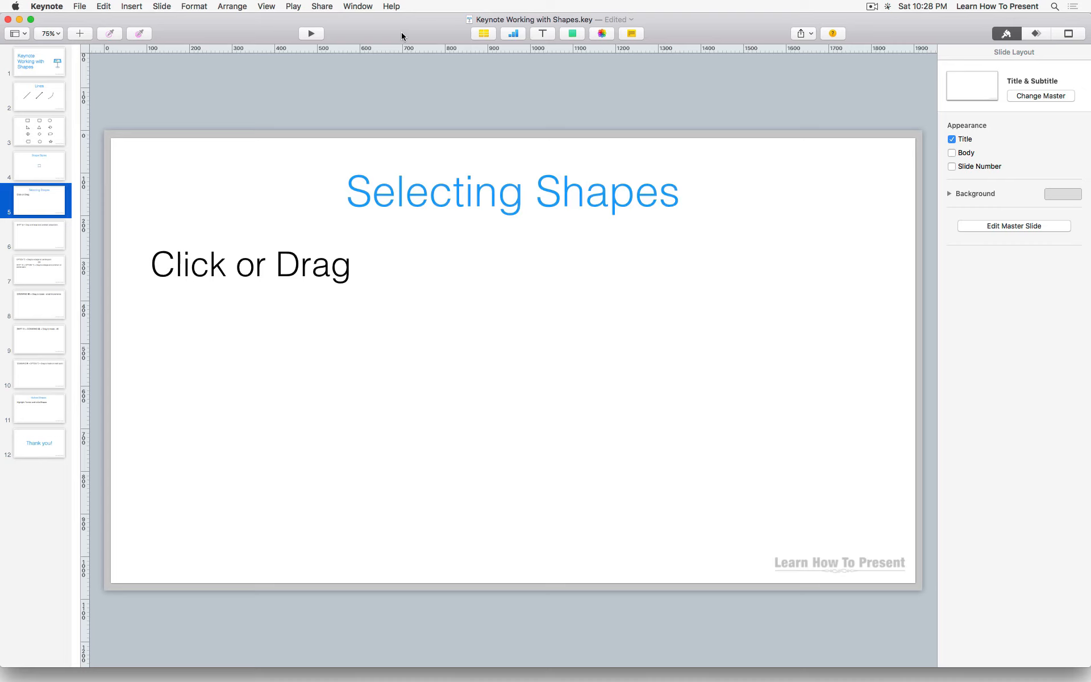
# Insert a square on the Selecting Shapes slide and select it by its outline and with a marquee around it.
pyautogui.click(568, 36)
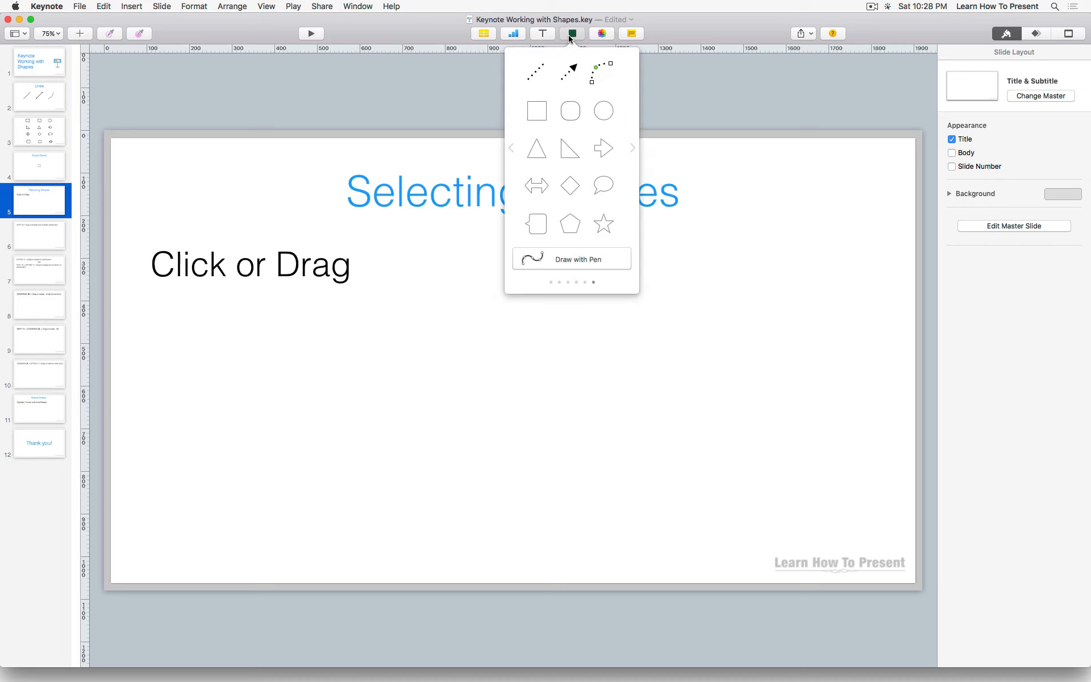
pyautogui.click(533, 106)
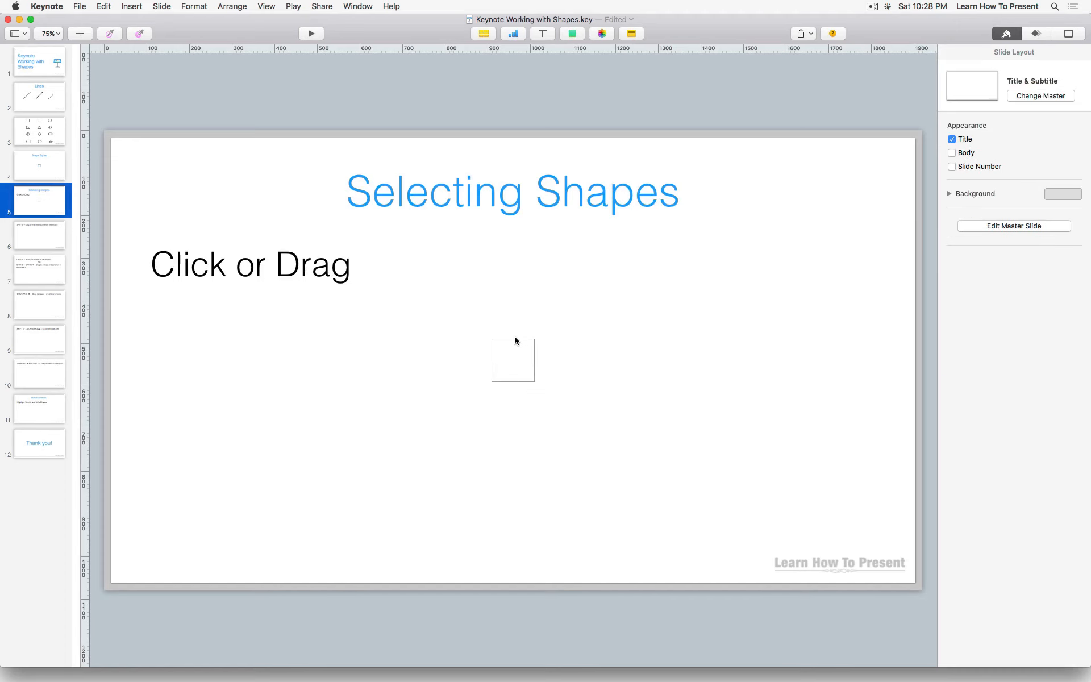
pyautogui.click(504, 340)
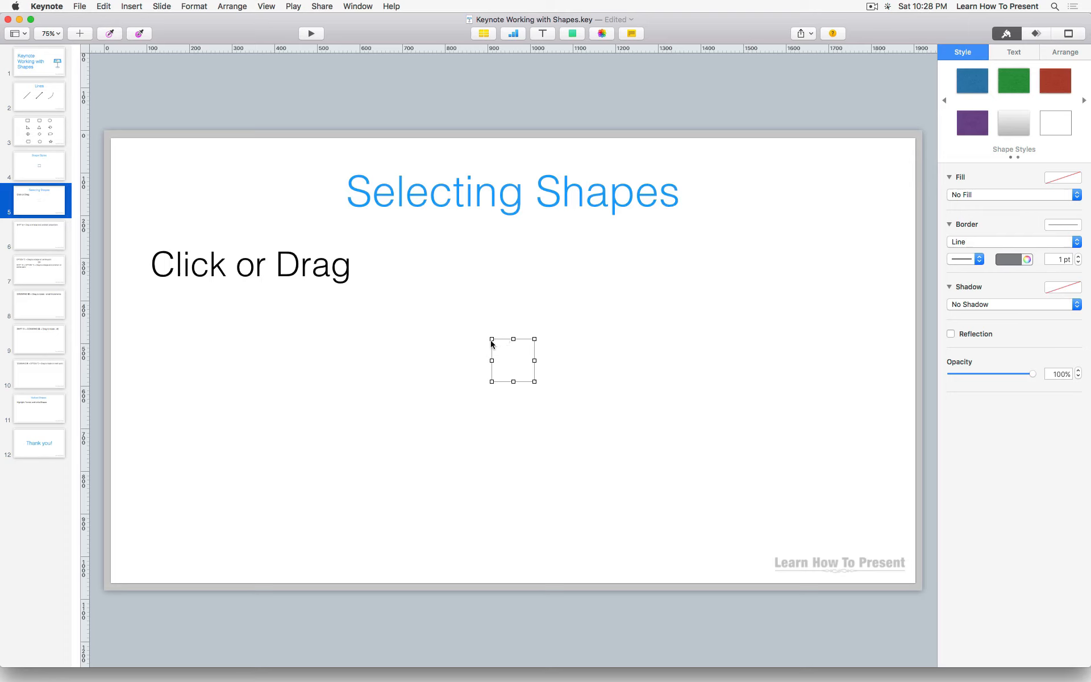
pyautogui.click(468, 325)
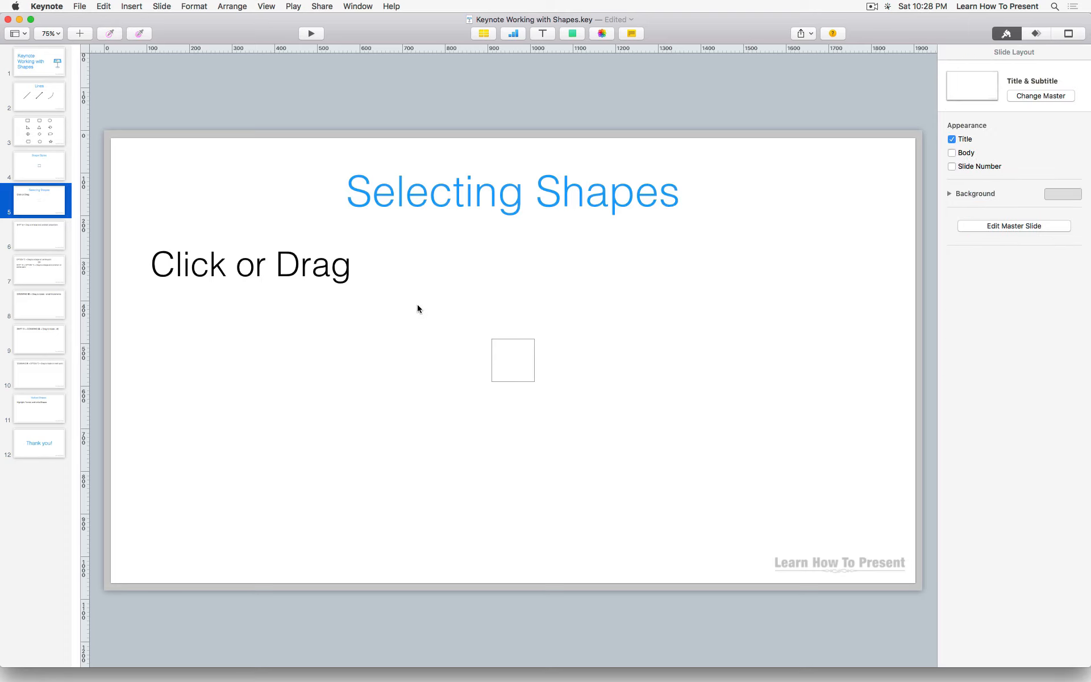
pyautogui.moveTo(412, 275); pyautogui.dragTo(578, 410)
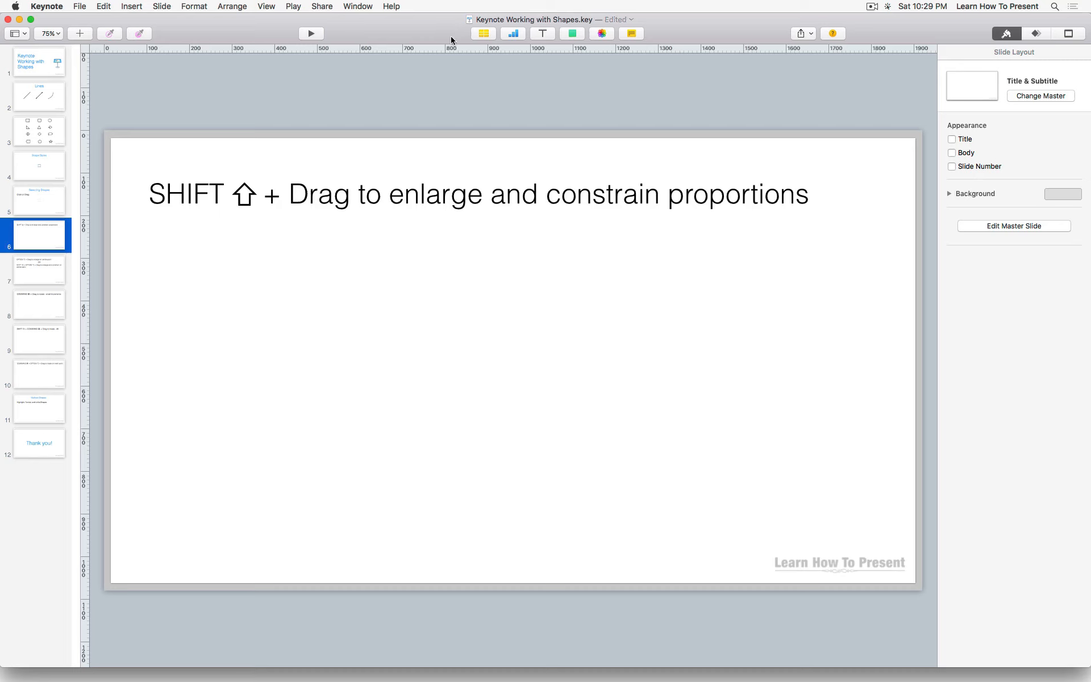
# Insert a square on the slide about constraining proportions and enlarge it both freely and with its proportions constrained.
pyautogui.click(567, 34)
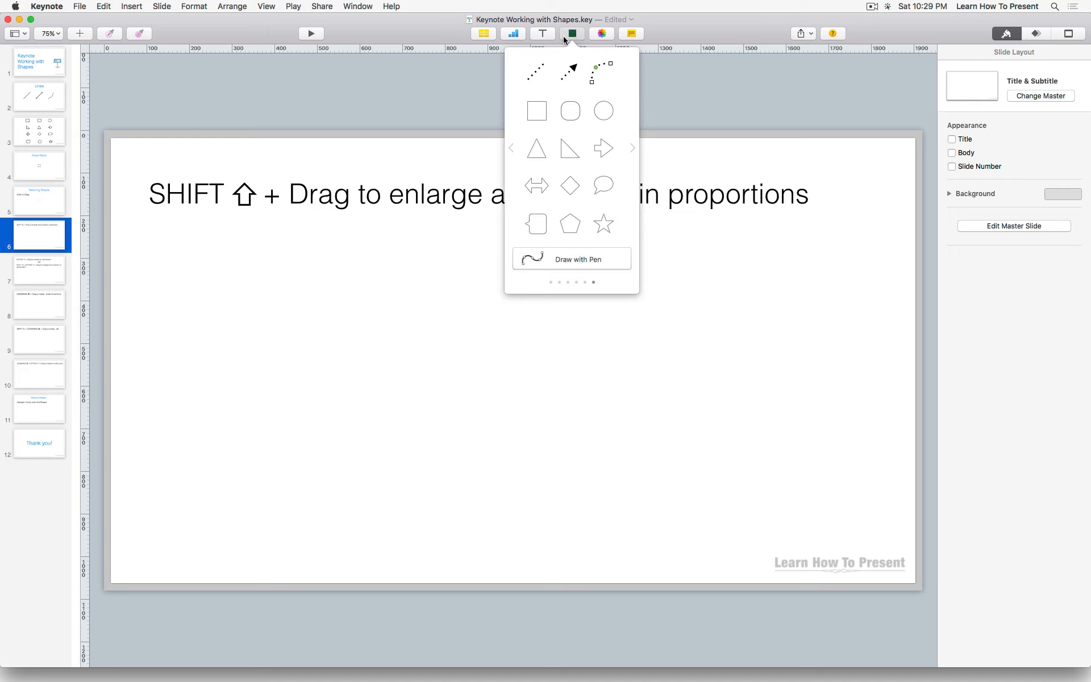
pyautogui.click(537, 101)
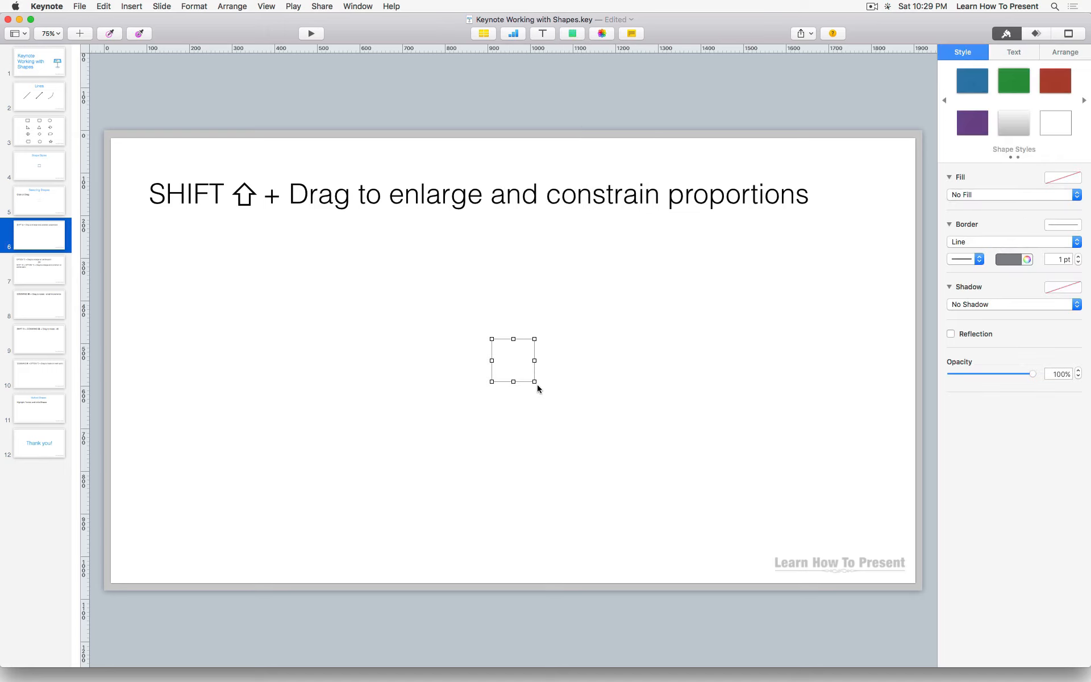
pyautogui.moveTo(534, 381); pyautogui.dragTo(558, 392)
pyautogui.moveTo(558, 392); pyautogui.dragTo(589, 393)
pyautogui.press('shift')
pyautogui.moveTo(579, 410); pyautogui.dragTo(618, 417)
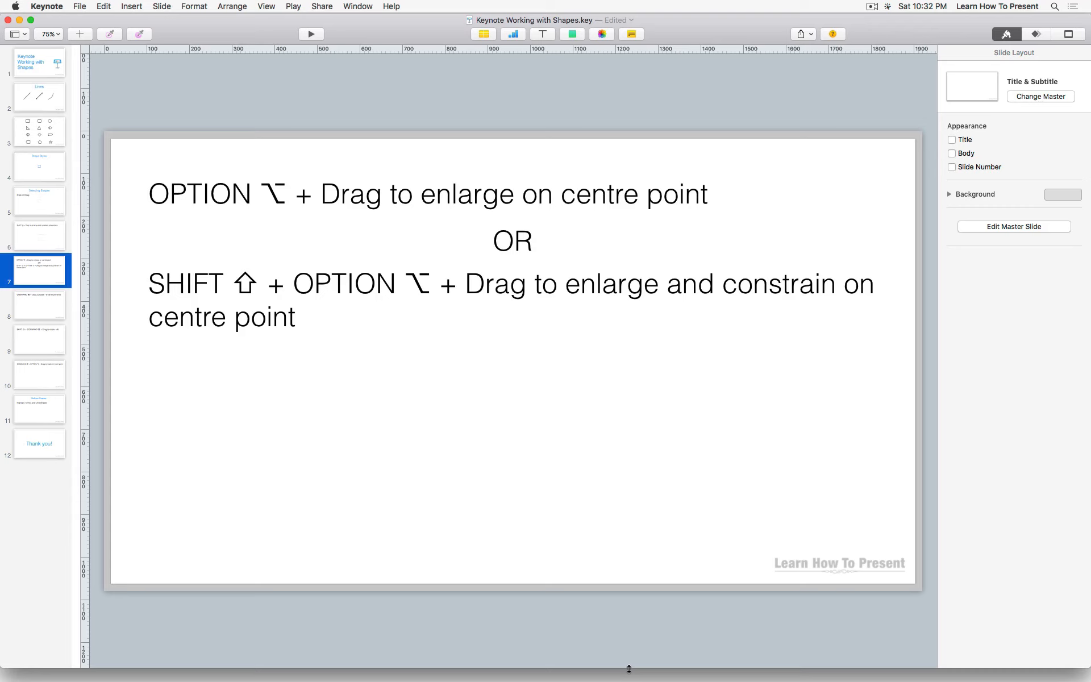
# Insert a square on the slide about enlarging shapes on their centre point.
pyautogui.click(564, 35)
pyautogui.click(537, 107)
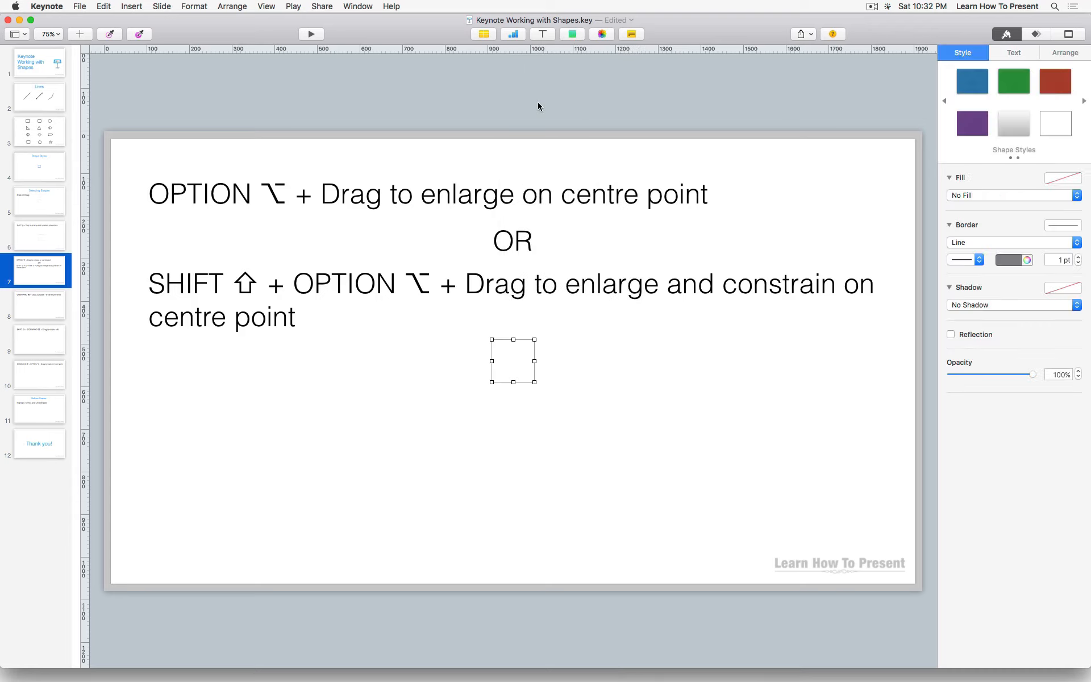